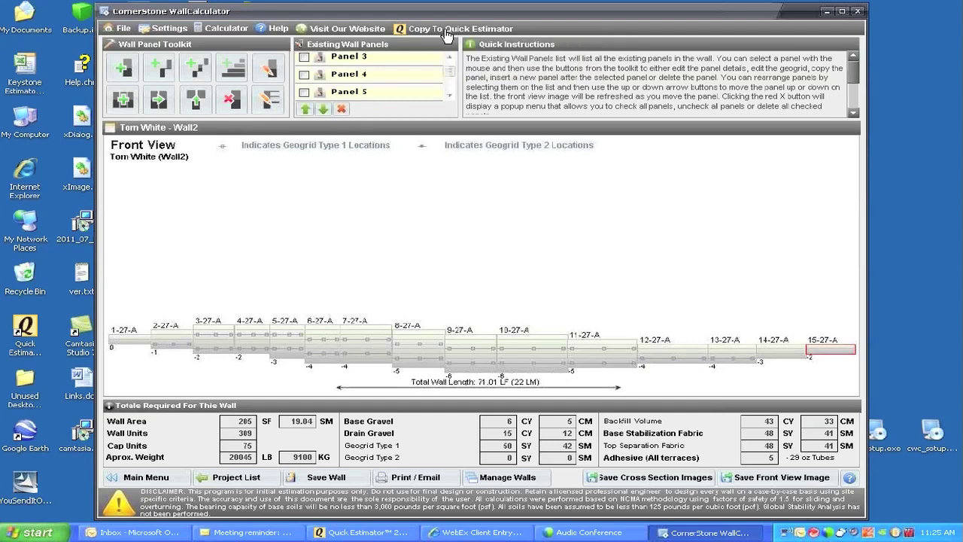
Step: Open WallCalculator's Copy To Quick Estimator screen to export the wall calculation
click(445, 30)
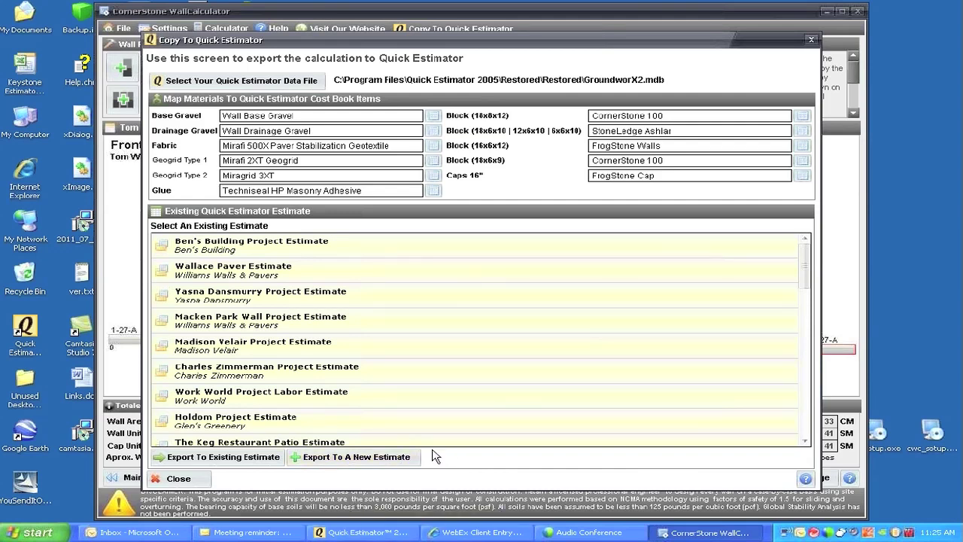
Step: Export all walls to a new Quick Estimator estimate, acknowledge the confirmation, and switch to Quick Estimator
click(334, 461)
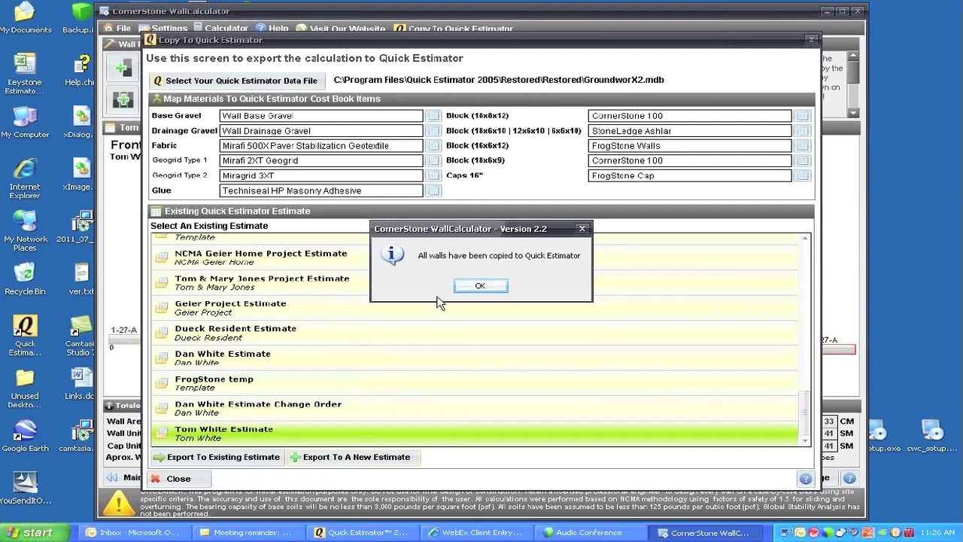
click(480, 286)
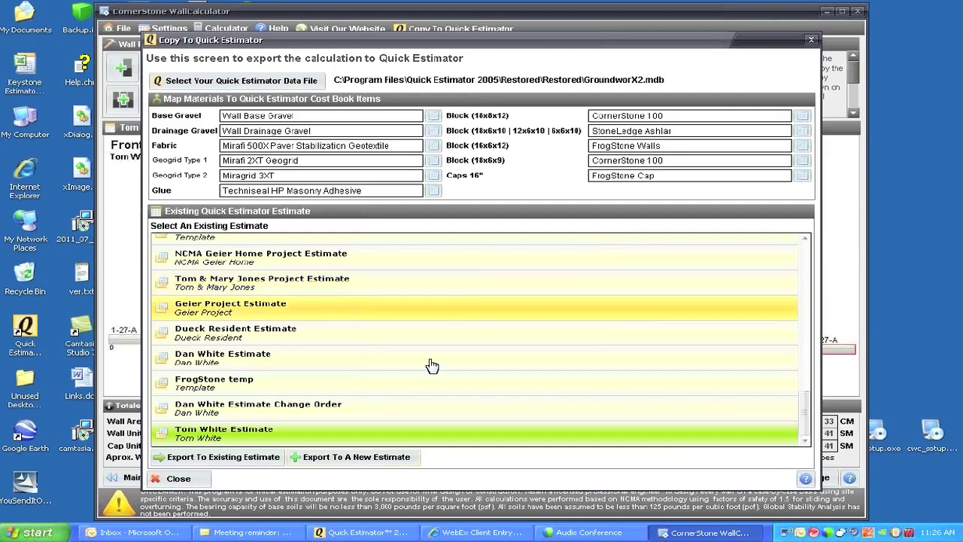
click(358, 532)
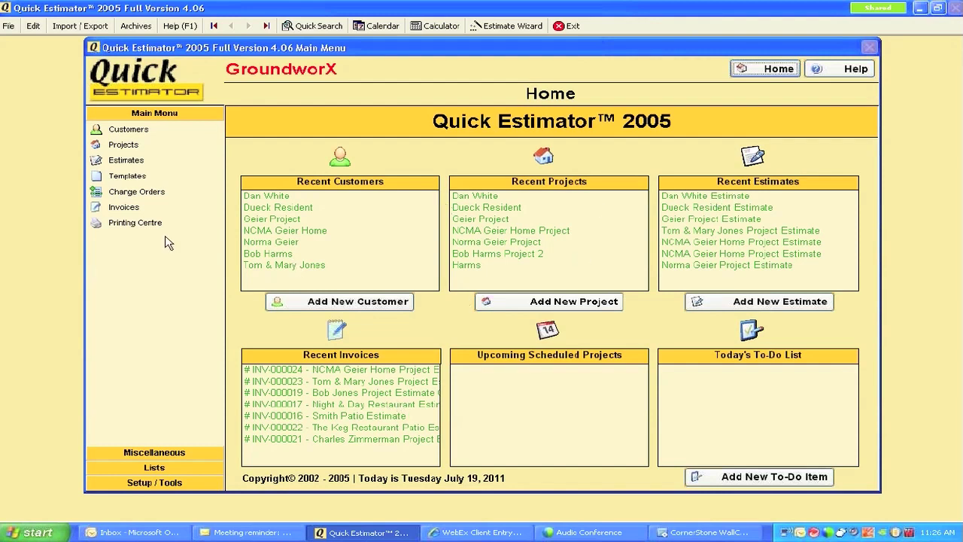
Step: Use Setup / Tools > Switch Data File to close the current data file
click(153, 482)
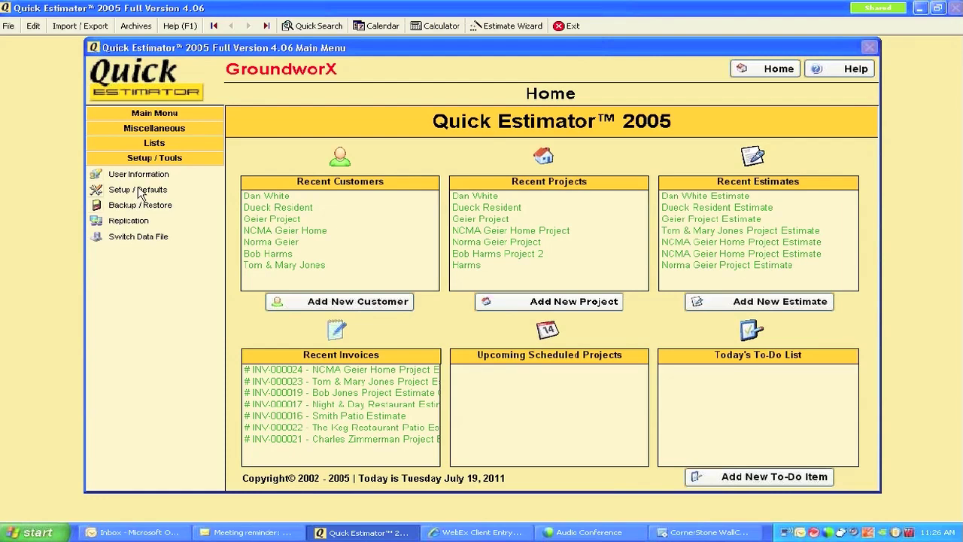
click(126, 238)
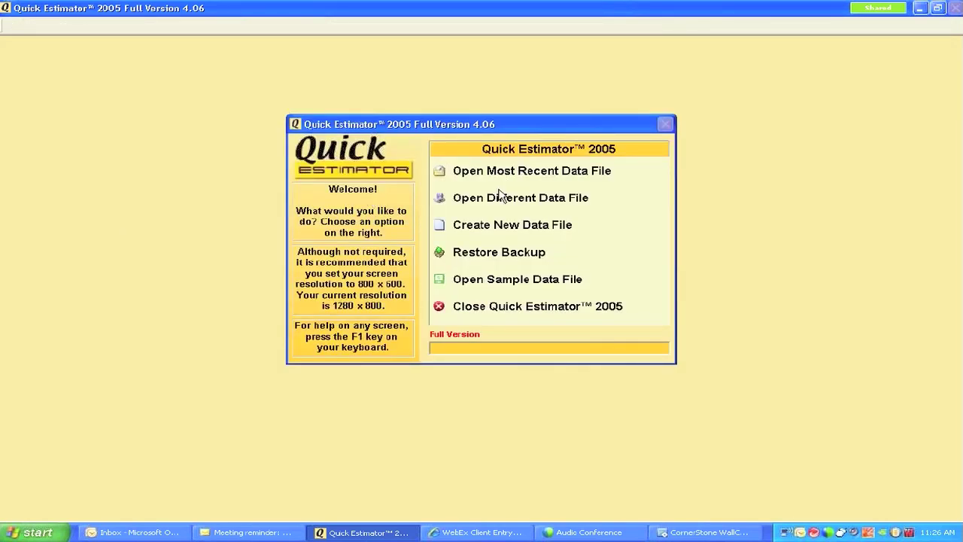
Step: Browse for a different data file, detouring into BACKUP before returning to the Quick Estimator 2005 folder
click(497, 199)
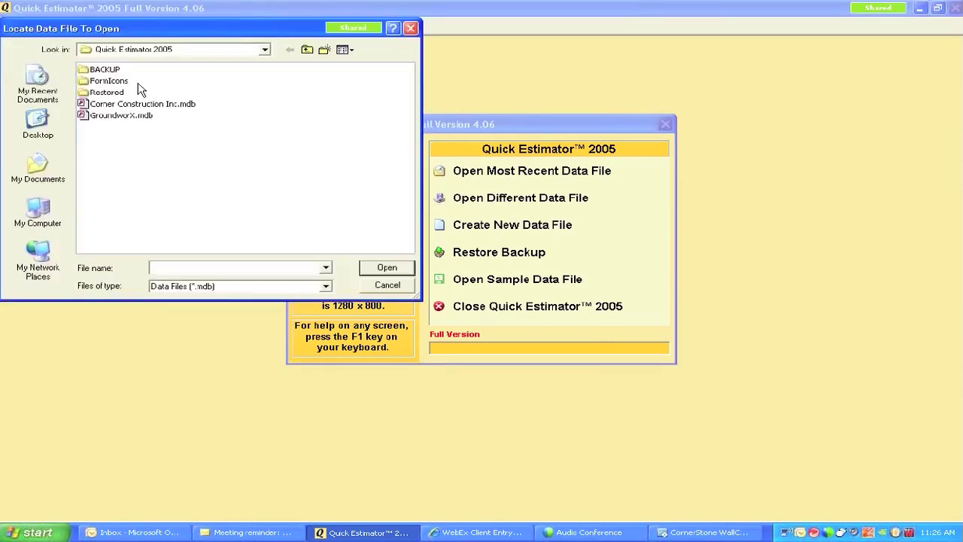
click(100, 73)
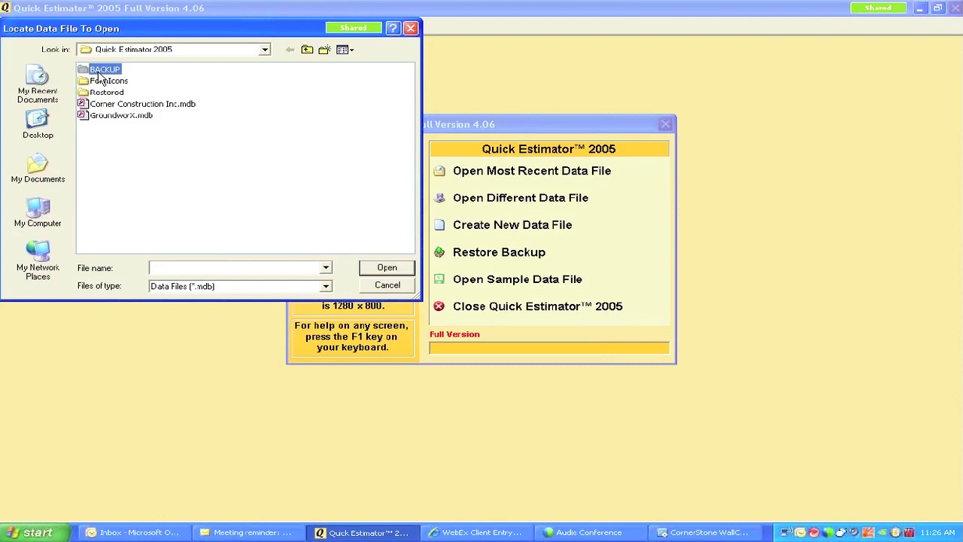
double_click(100, 71)
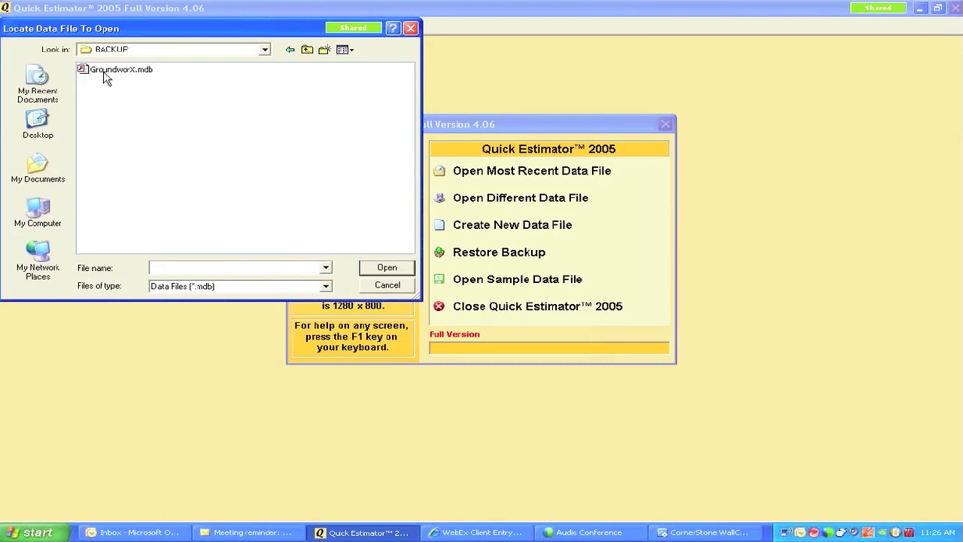
click(265, 49)
click(150, 49)
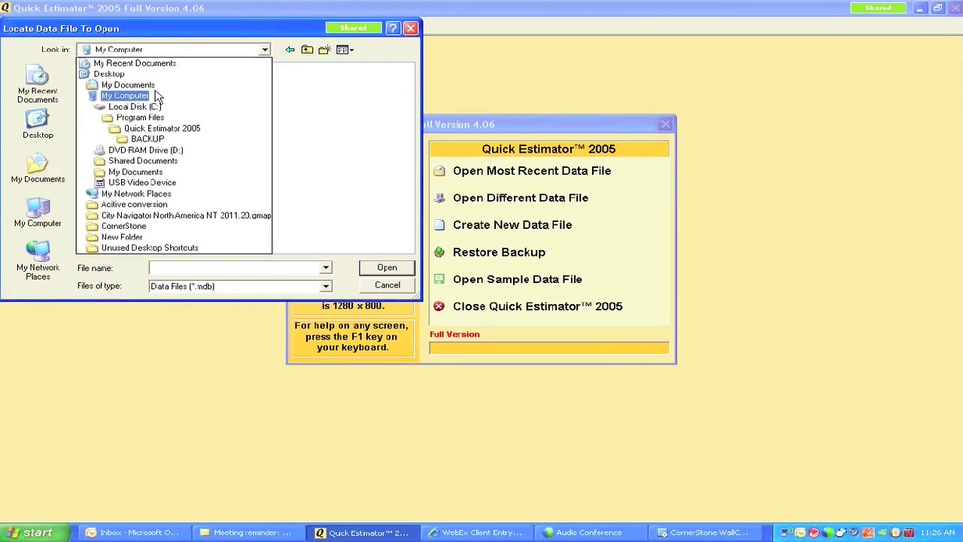
click(311, 113)
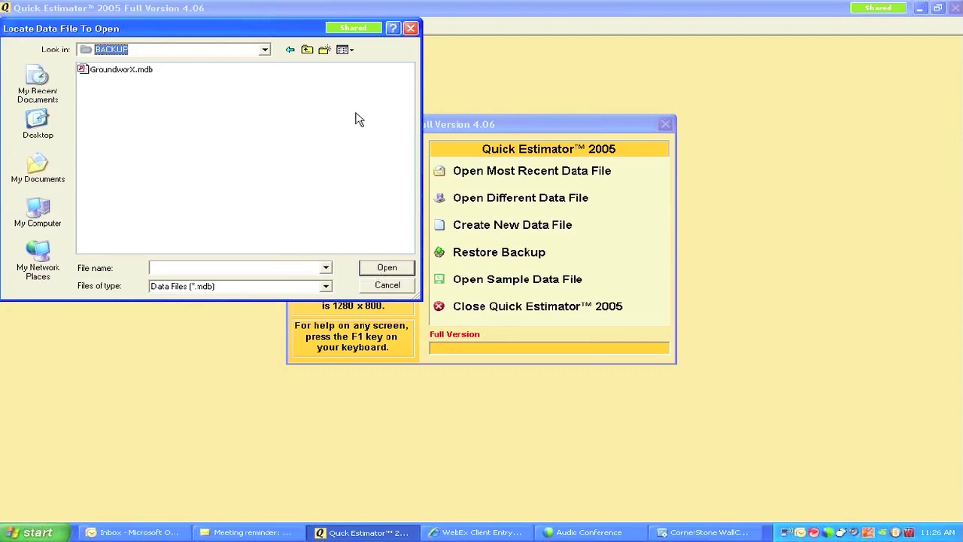
click(266, 51)
click(147, 128)
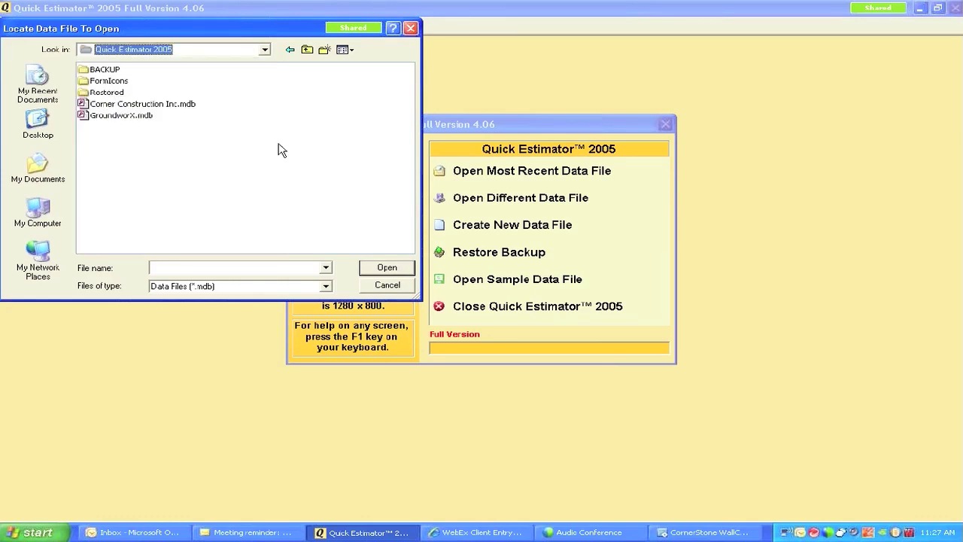
Step: Navigate into Restored\Restored and open the GroundworX2.mdb data file
double_click(112, 81)
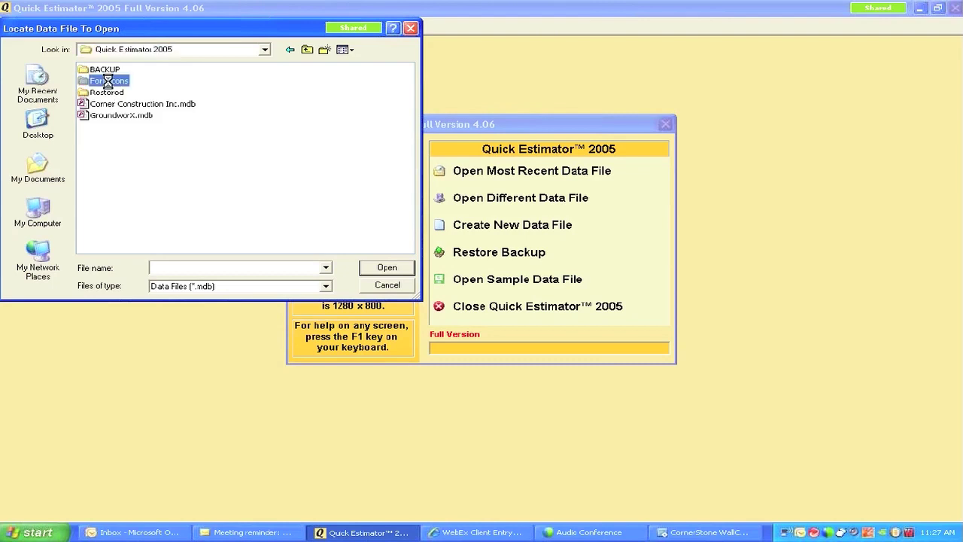
click(265, 49)
click(137, 132)
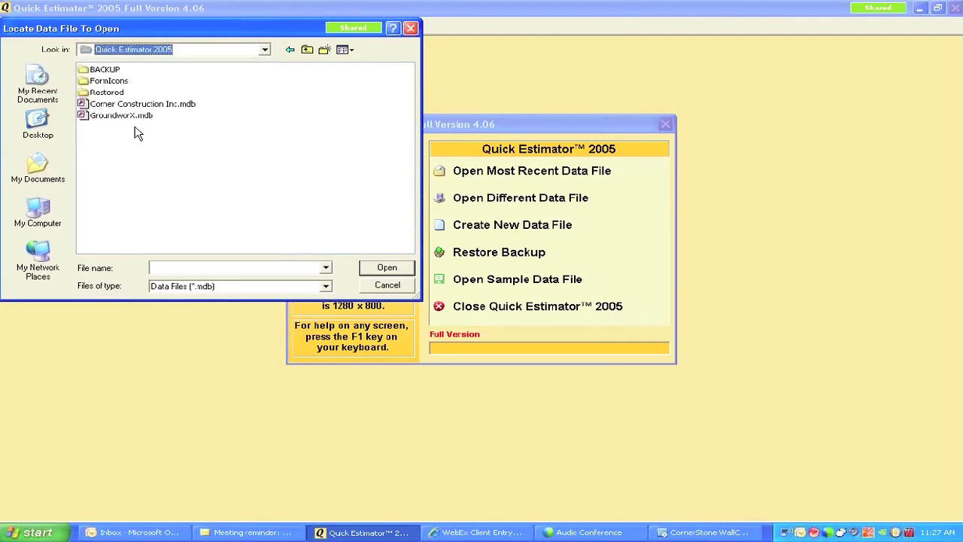
click(105, 93)
double_click(106, 94)
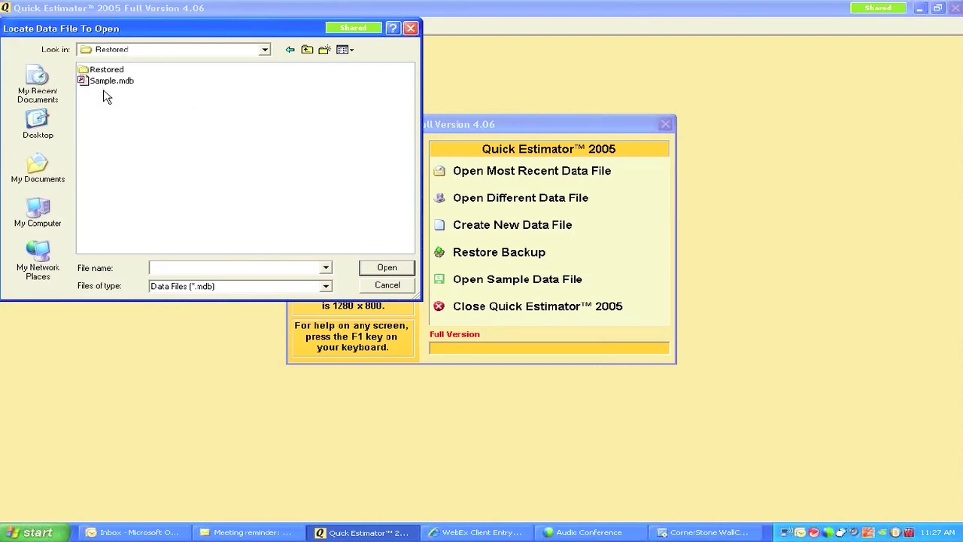
double_click(107, 71)
click(113, 71)
double_click(113, 71)
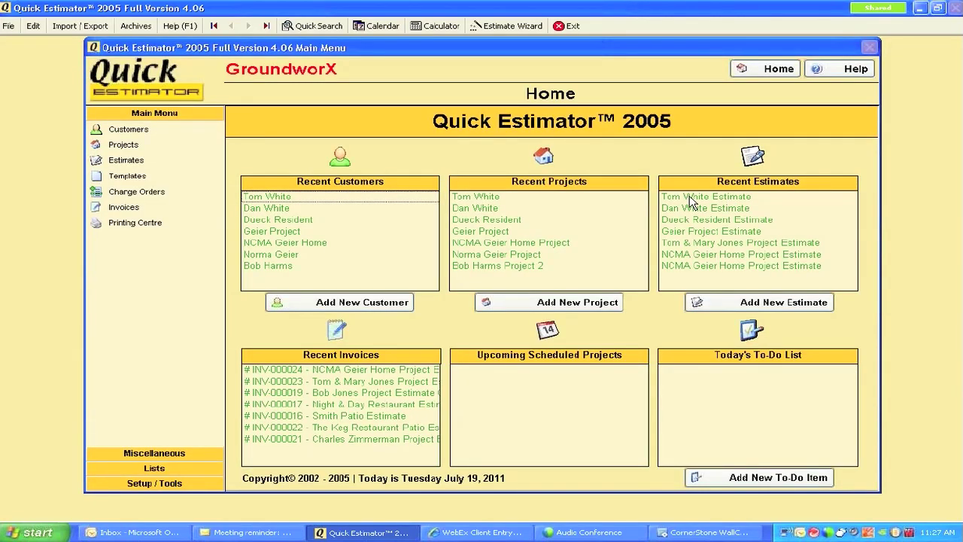
Step: Inspect the newly exported customer record and its linked project, closing each afterwards
double_click(275, 198)
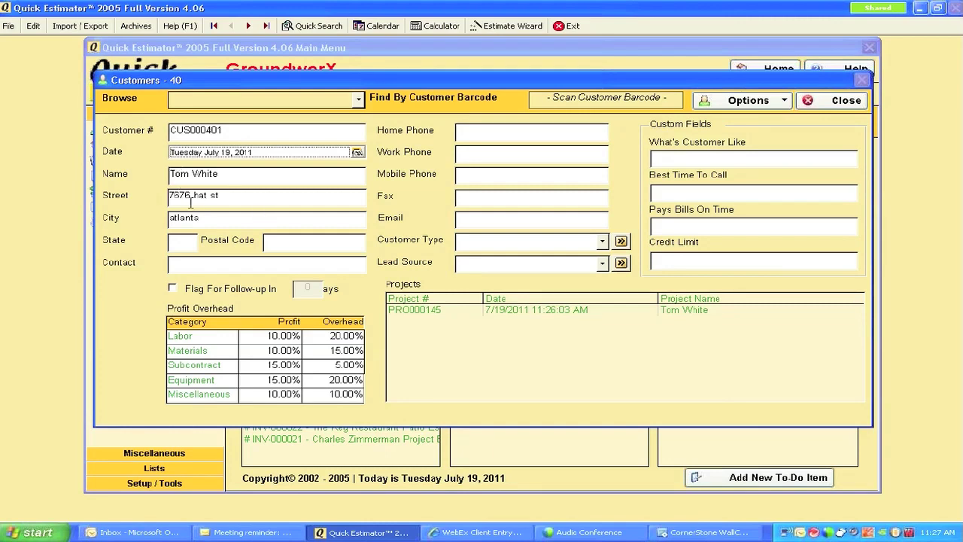
click(836, 100)
click(476, 196)
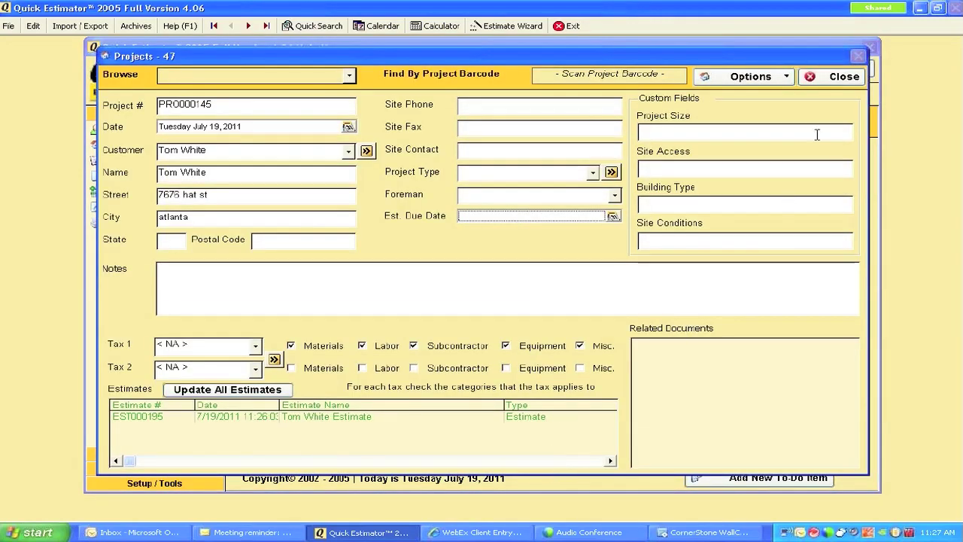
click(842, 78)
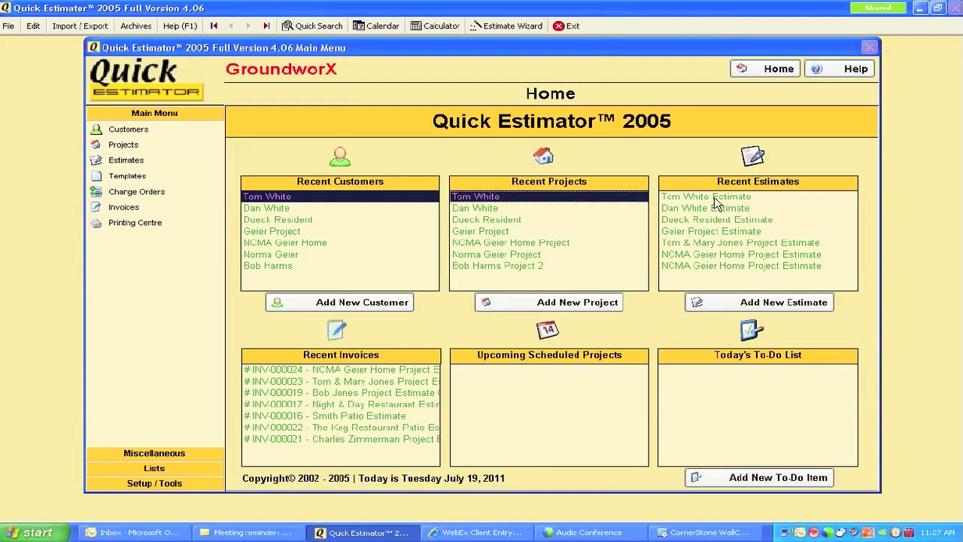
Step: Open the exported $15,923.14 estimate, check its empty Labor and Subcontract tabs, and open Options
double_click(714, 198)
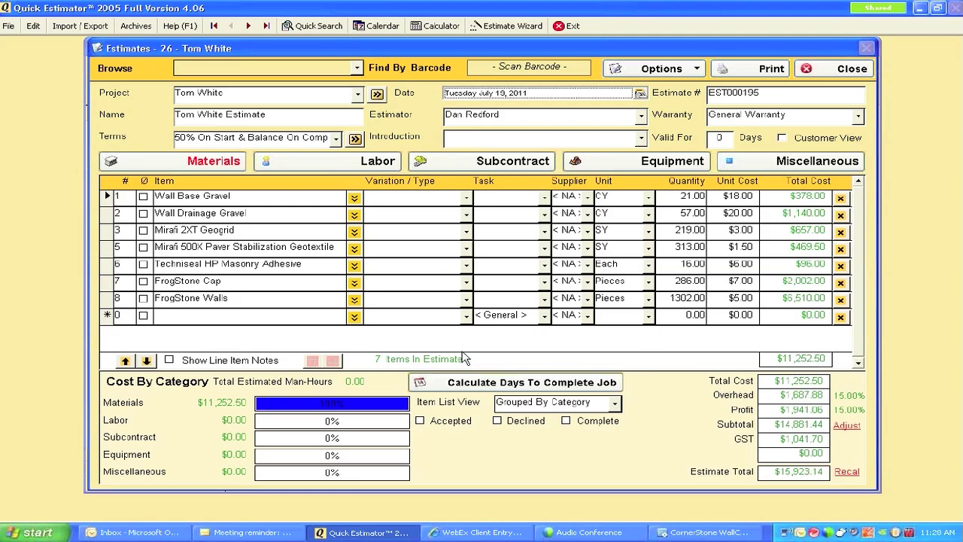
click(343, 164)
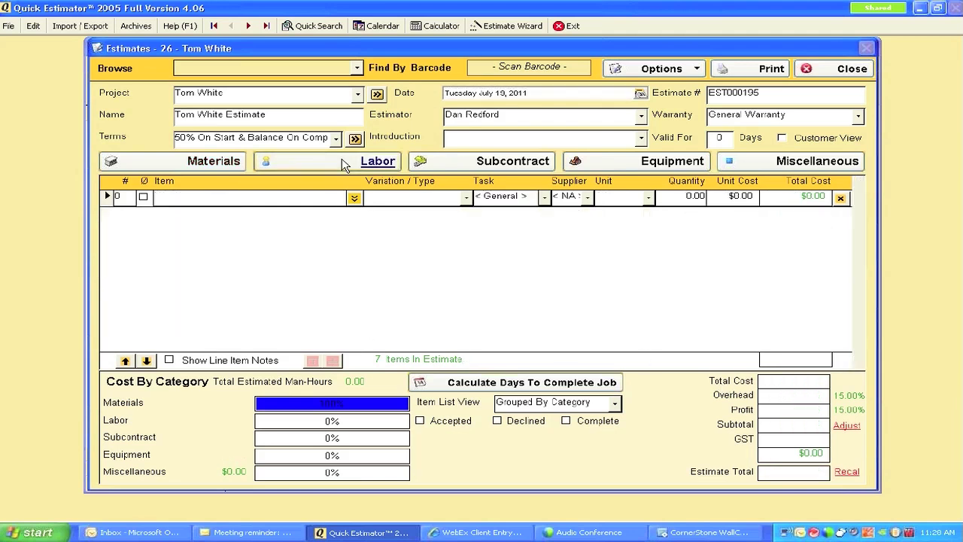
click(471, 163)
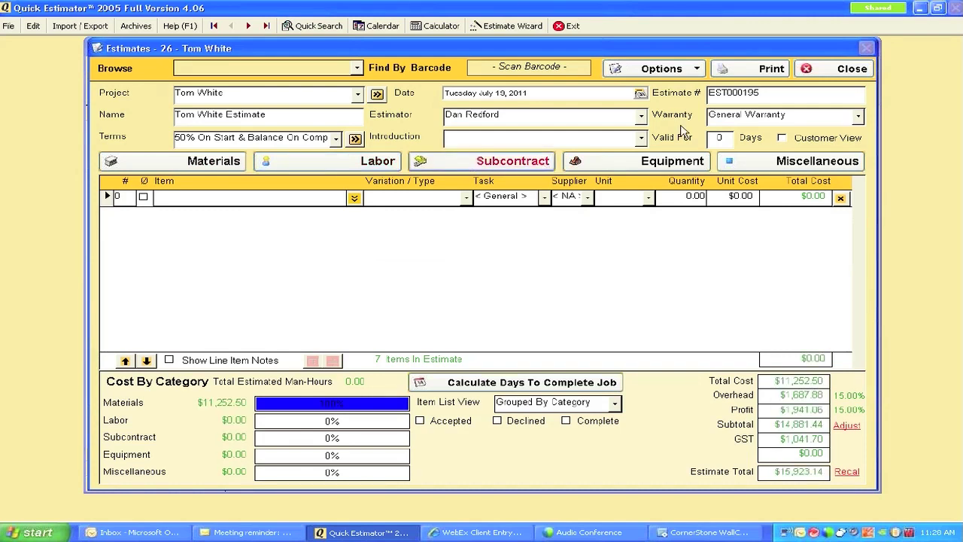
click(680, 69)
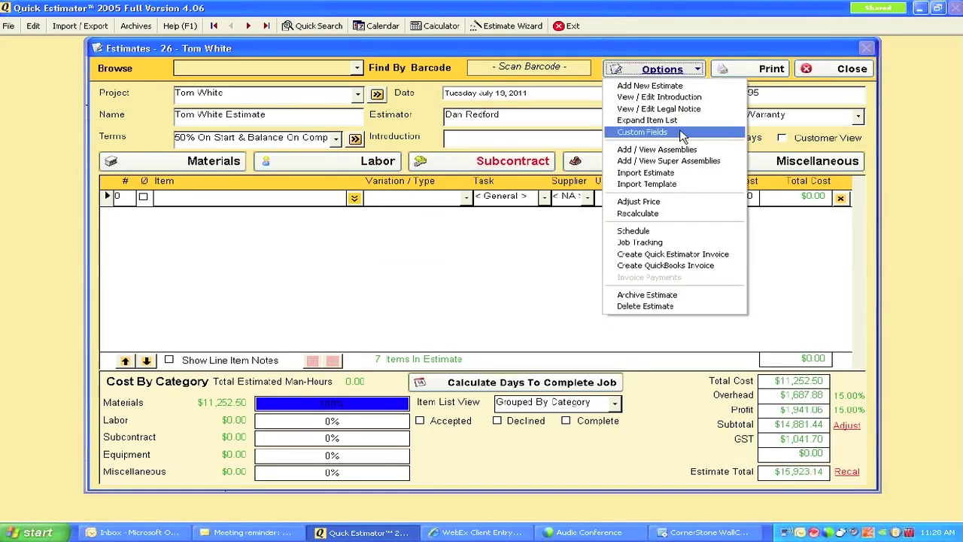
Step: Add the Wall Assemblies' FrogStone Assembly (Calculator) at 1340 SF, bringing the estimate to $28,494.13
click(668, 149)
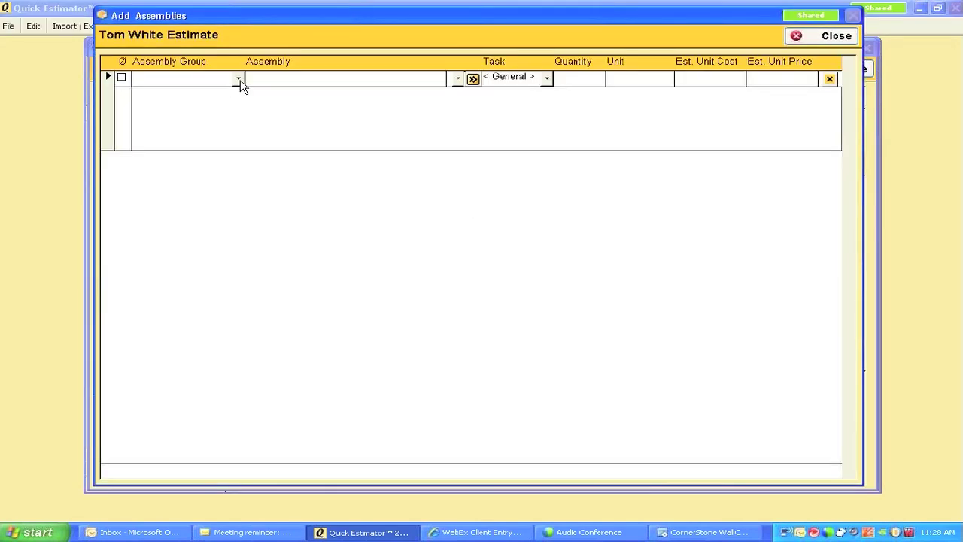
click(239, 79)
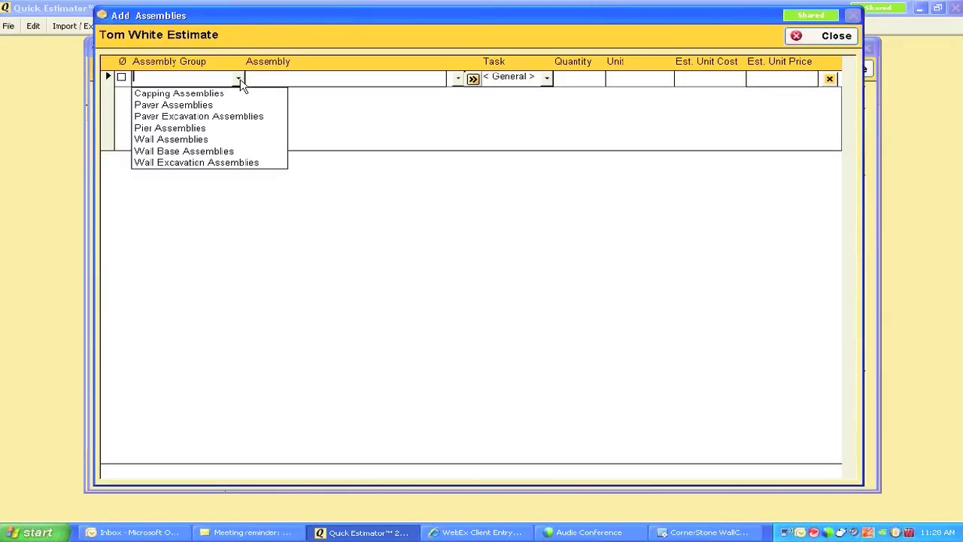
click(181, 140)
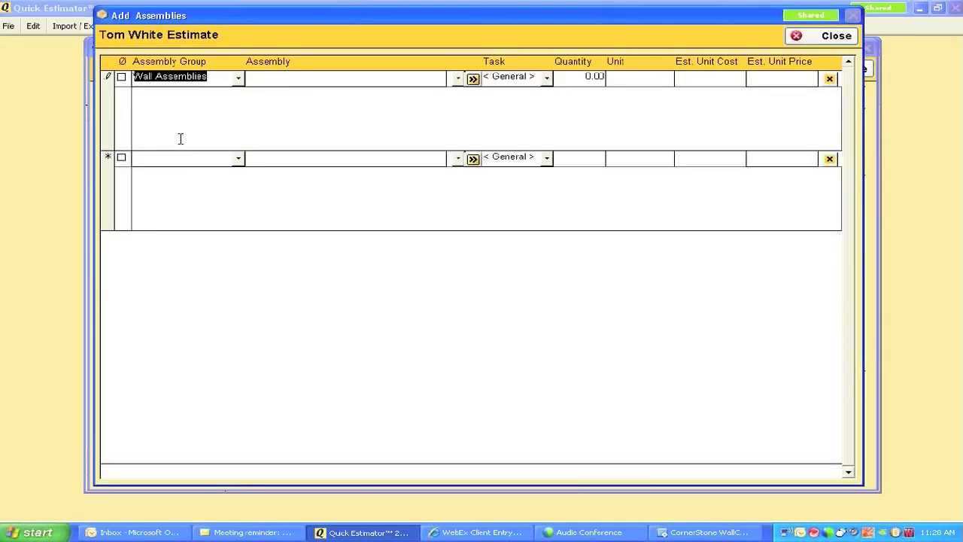
click(457, 79)
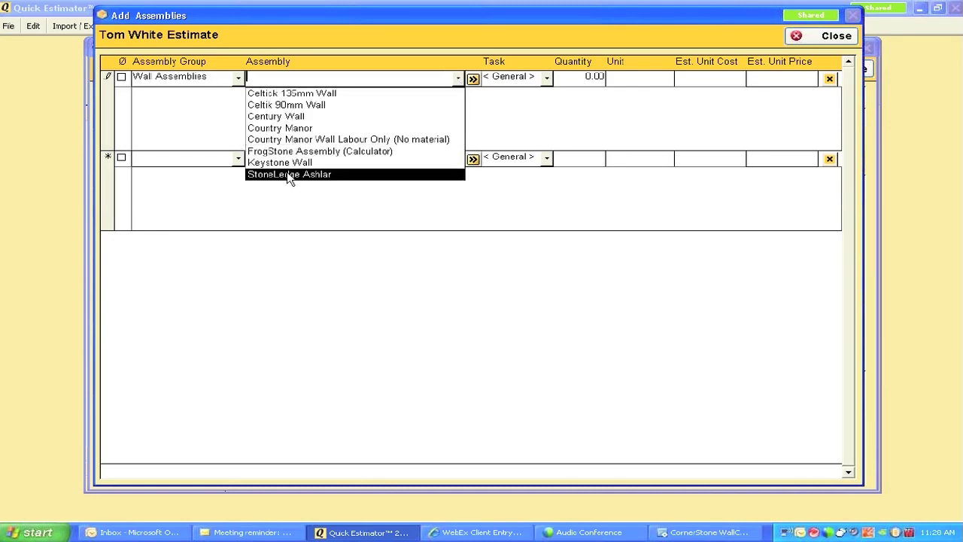
click(338, 152)
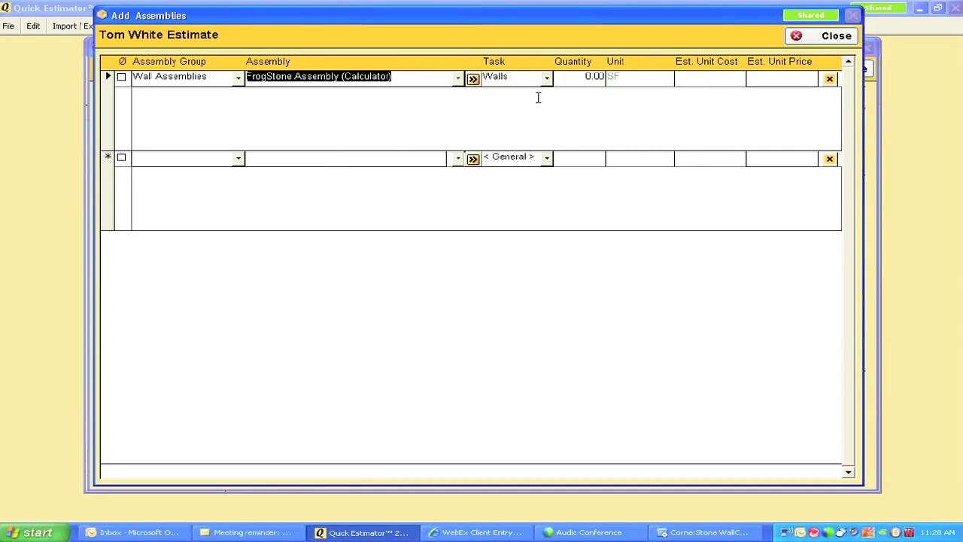
key(Tab)
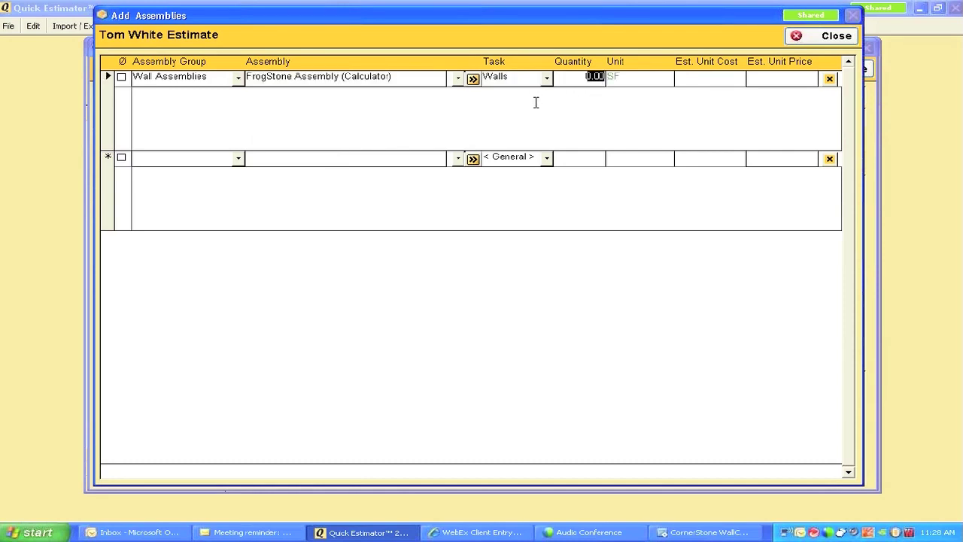
text(1340)
key(Tab)
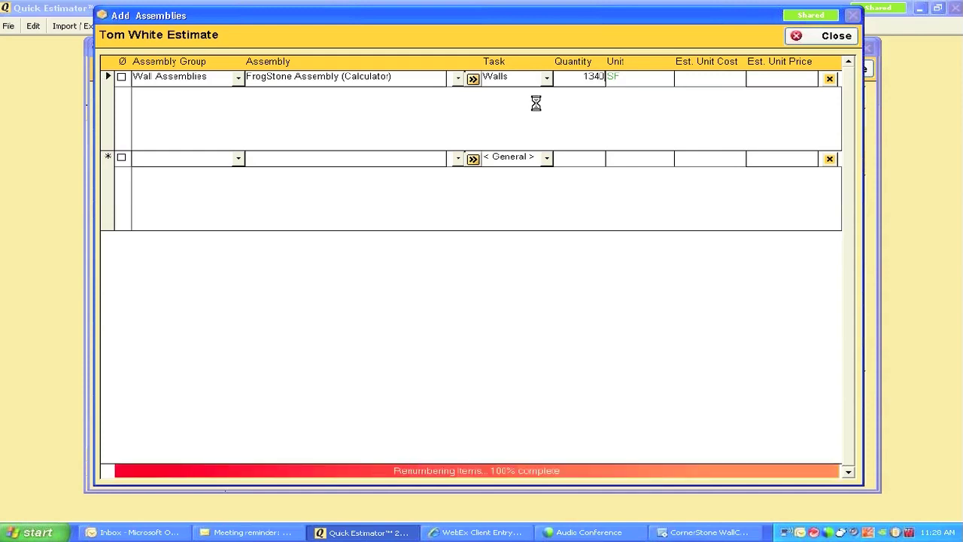
click(829, 35)
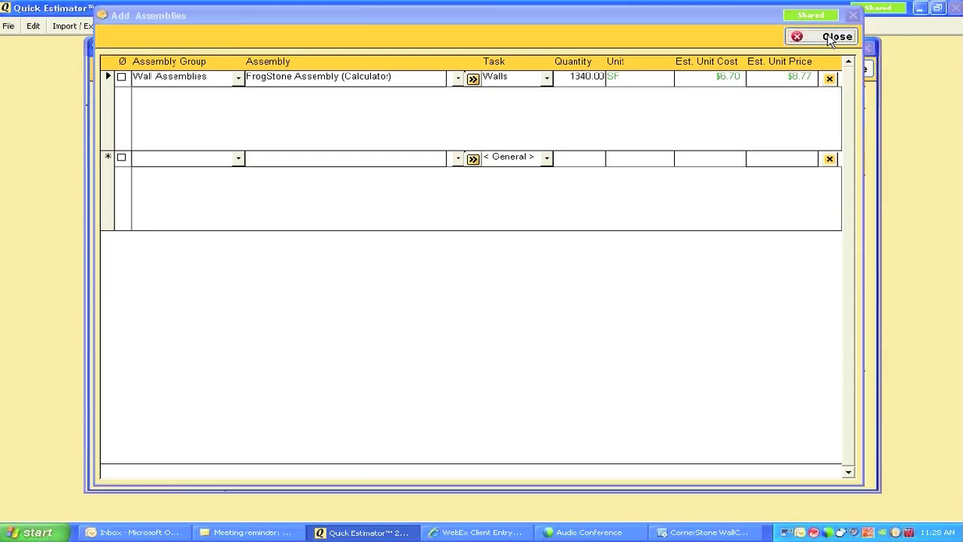
click(360, 161)
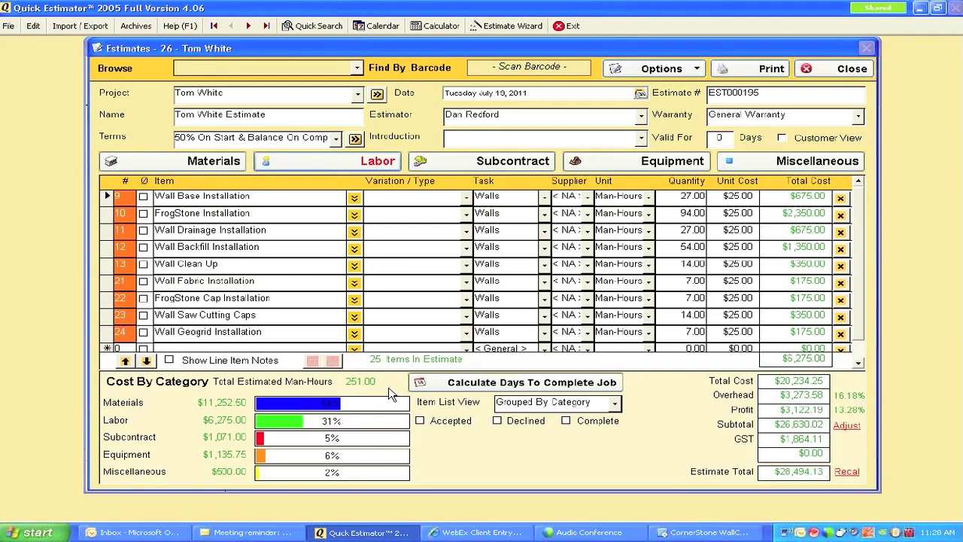
Step: Review the Subcontract, Equipment and Miscellaneous items, then open Calculate Days To Complete Job
click(511, 161)
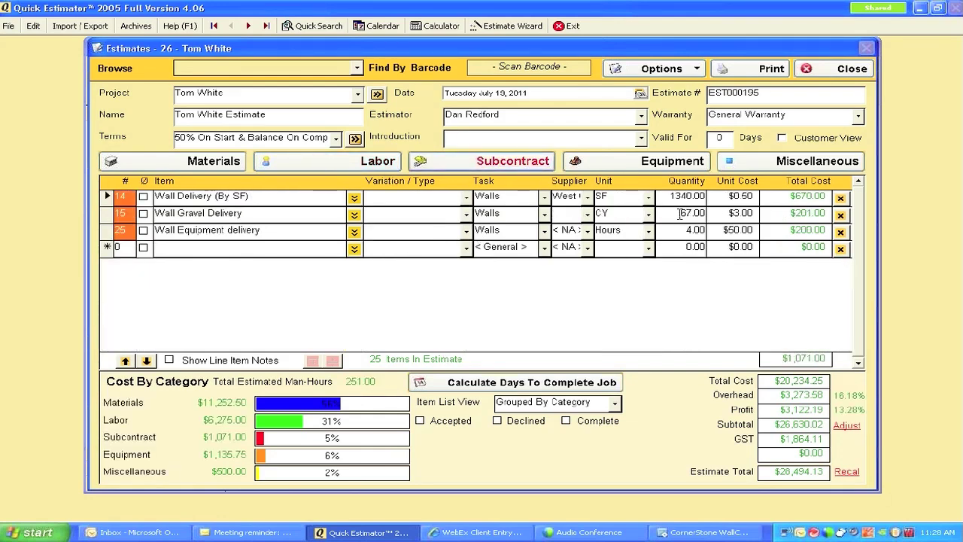
click(645, 173)
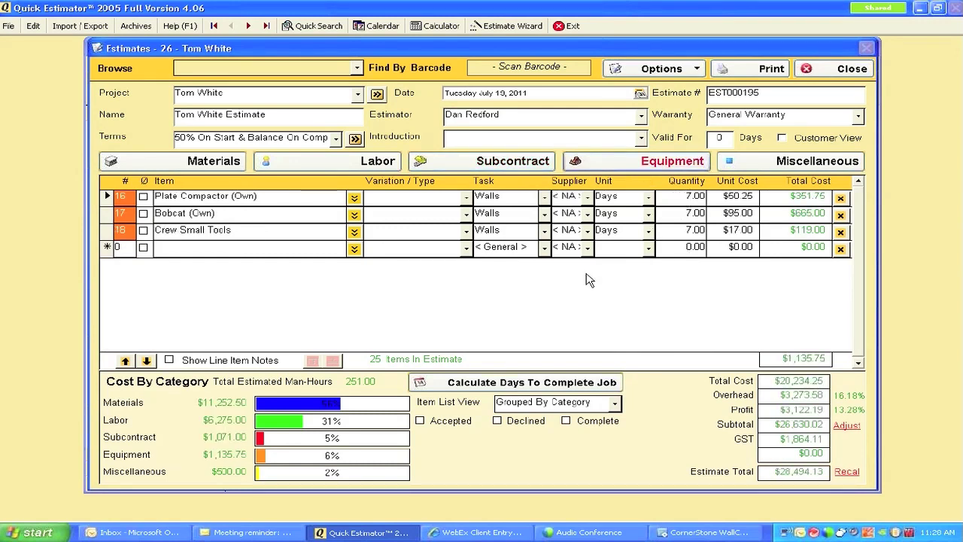
click(766, 166)
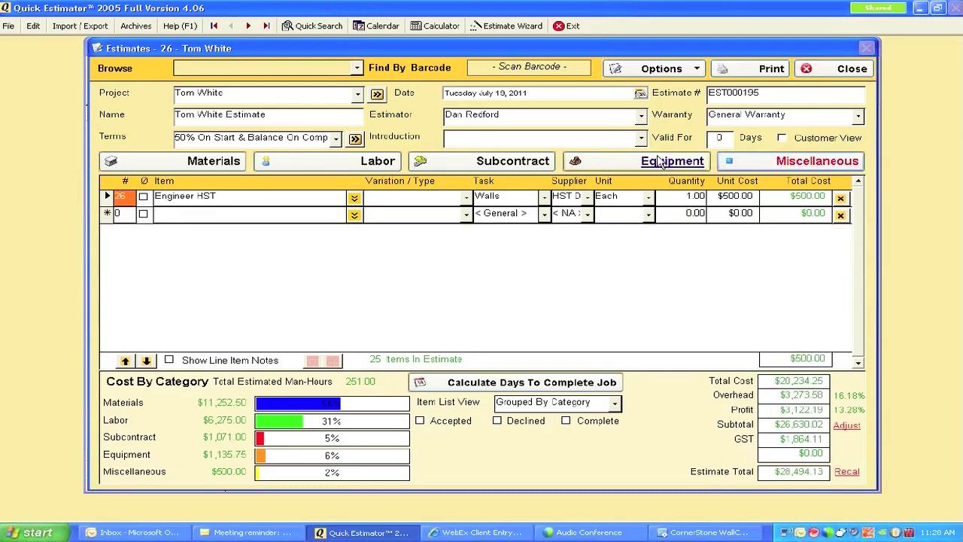
click(658, 162)
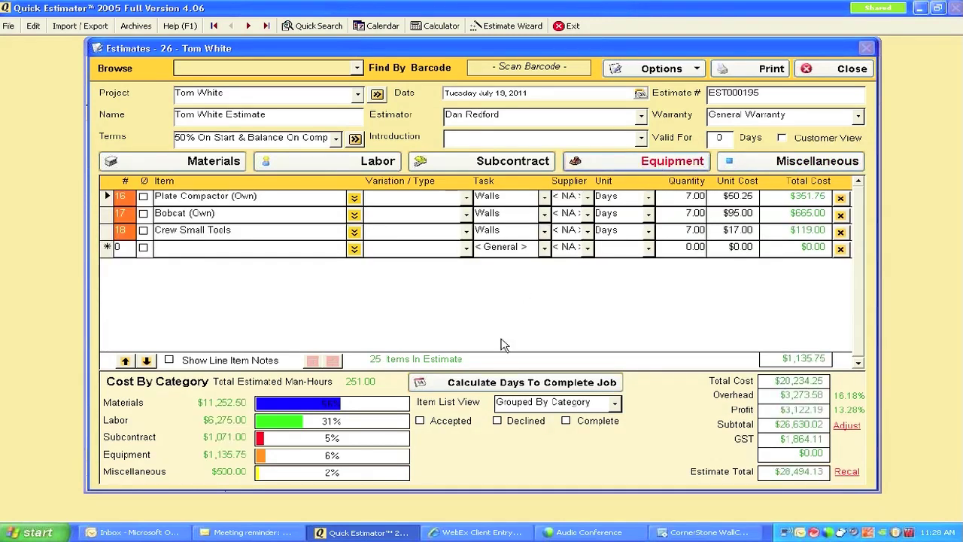
click(496, 383)
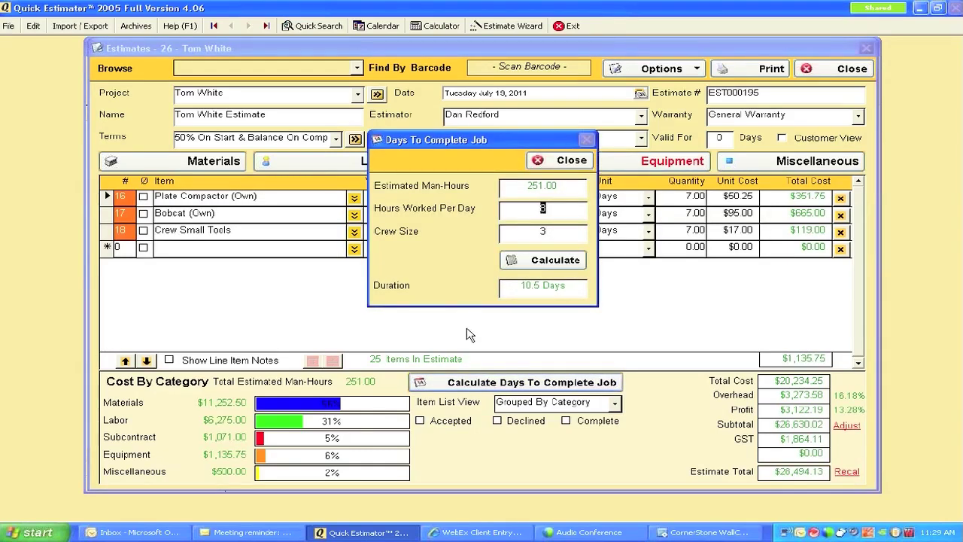
Step: Recalculate the job at 9 hours per day with a crew of 4, giving 7 days, then close
text(9)
click(551, 232)
key(BackSpace)
text(4)
click(530, 260)
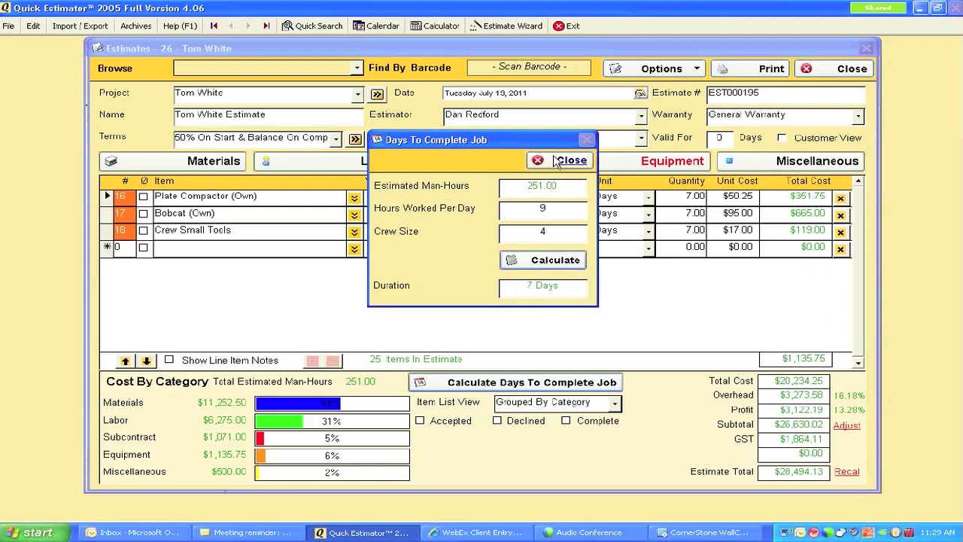
click(554, 156)
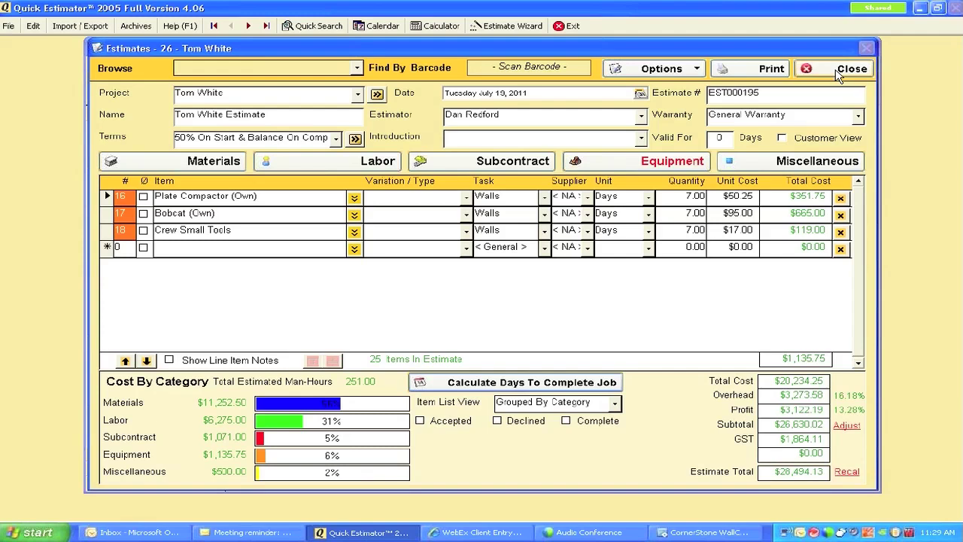
Step: Exit Quick Estimator from the toolbar, bringing up the exit confirmation
click(560, 27)
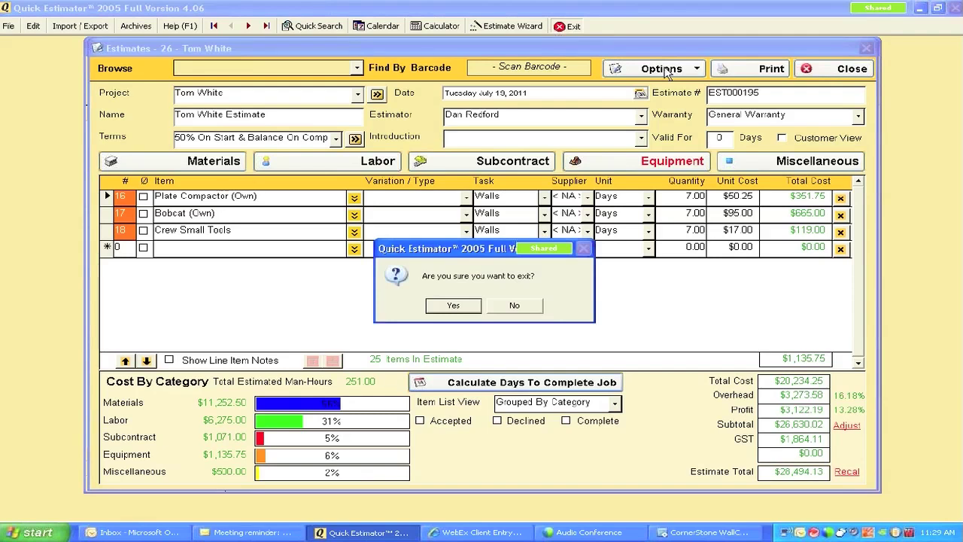
Step: Confirm quitting Quick Estimator and decline the data file backup
click(451, 305)
click(500, 308)
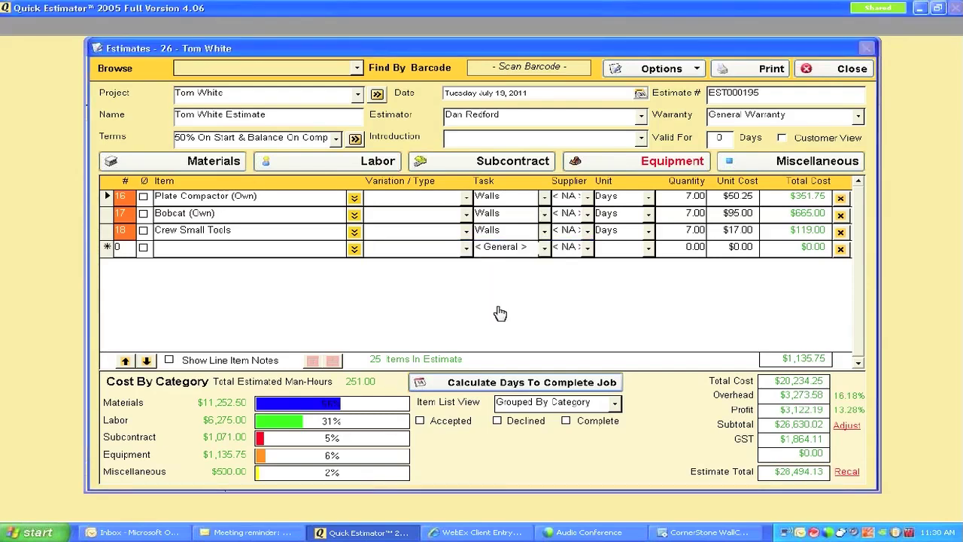